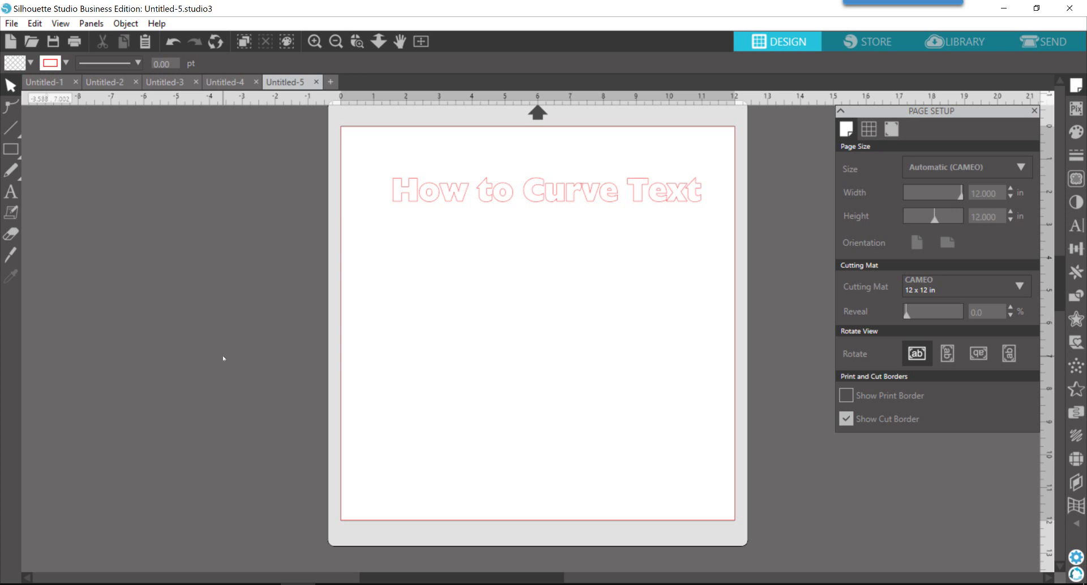
Draw an oval below the title text and a smaller circle at the lower right with the Ellipse tool.
mouse_move(17, 154)
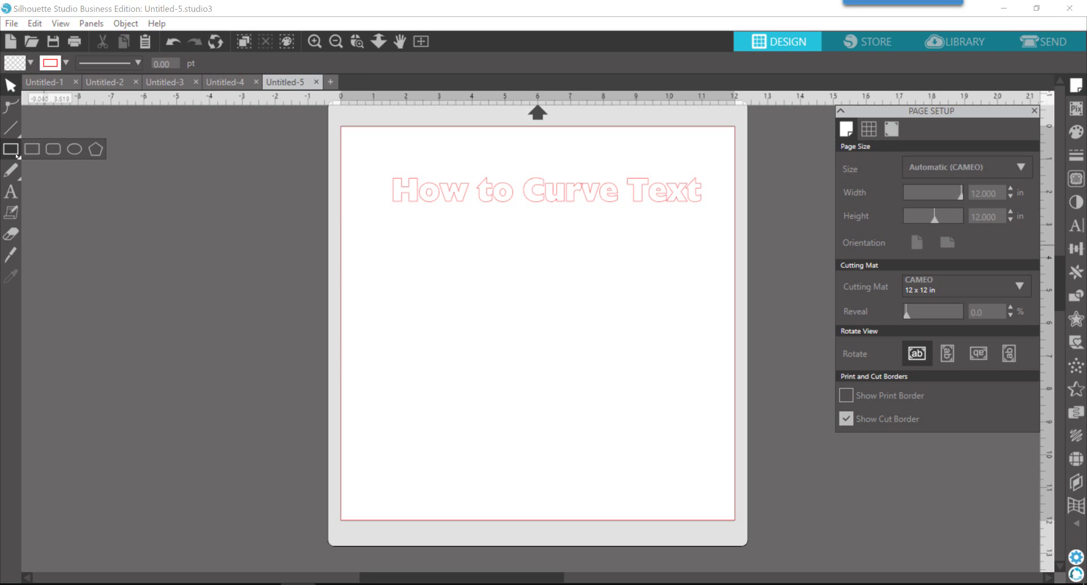
click(74, 150)
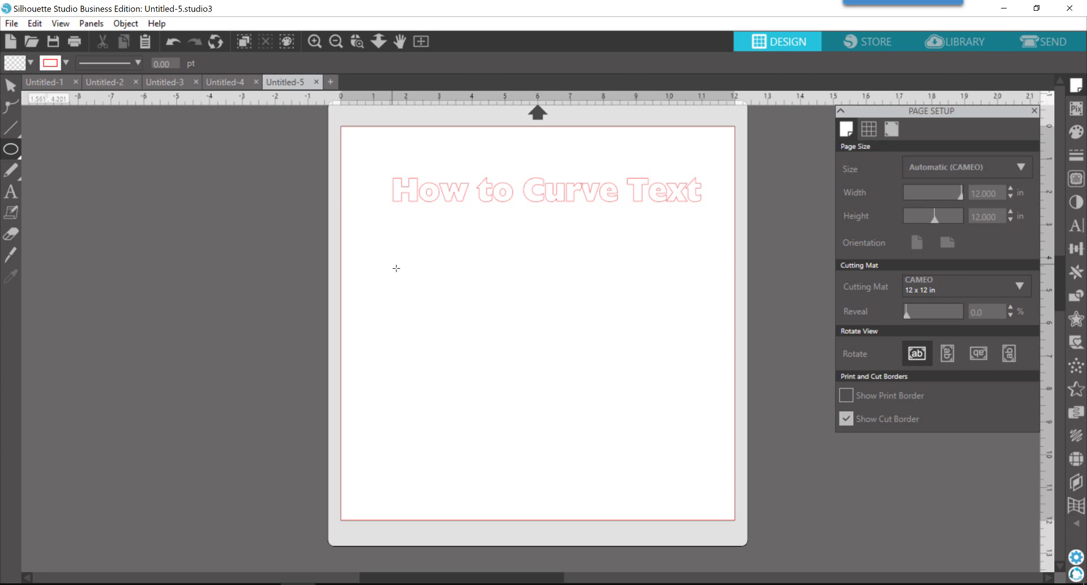
drag(403, 244, 570, 357)
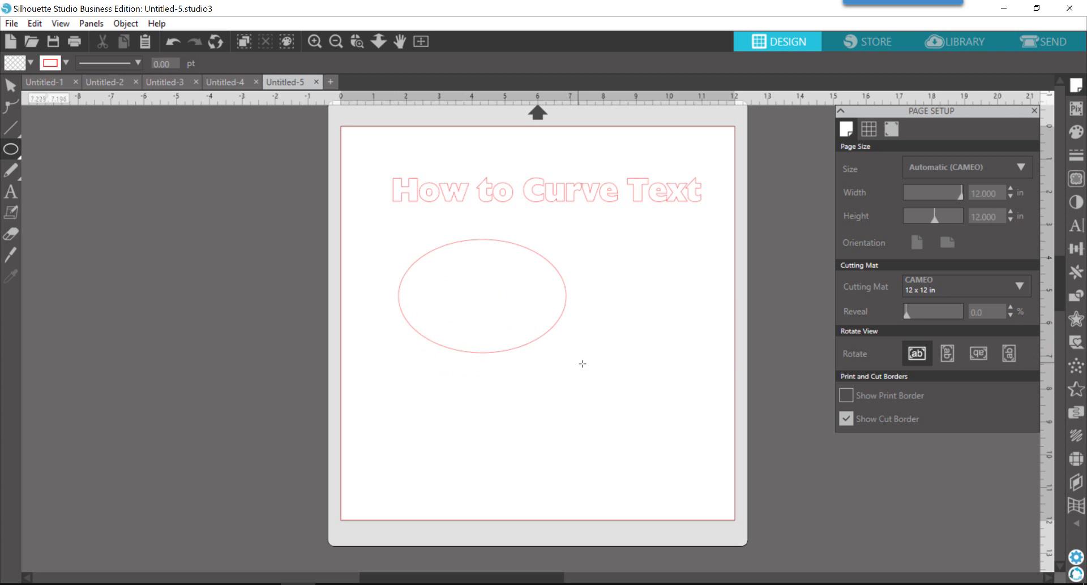
drag(573, 353, 678, 478)
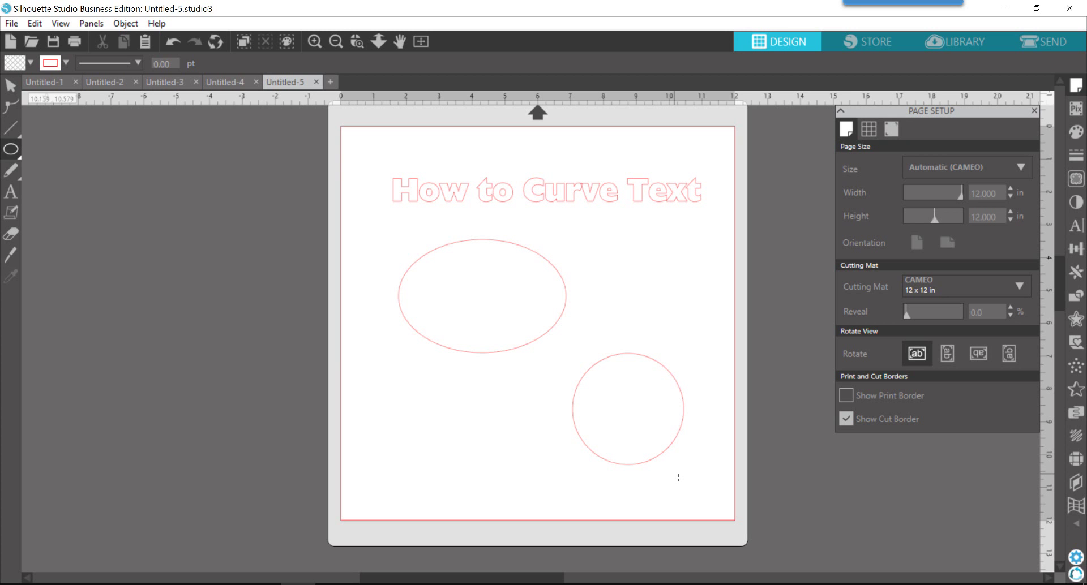
Delete the circle from the page.
key(v)
click(654, 463)
key(Delete)
Centre the oval below the title and enlarge and widen it to about 7.98 x 4.96 in.
drag(474, 351, 504, 378)
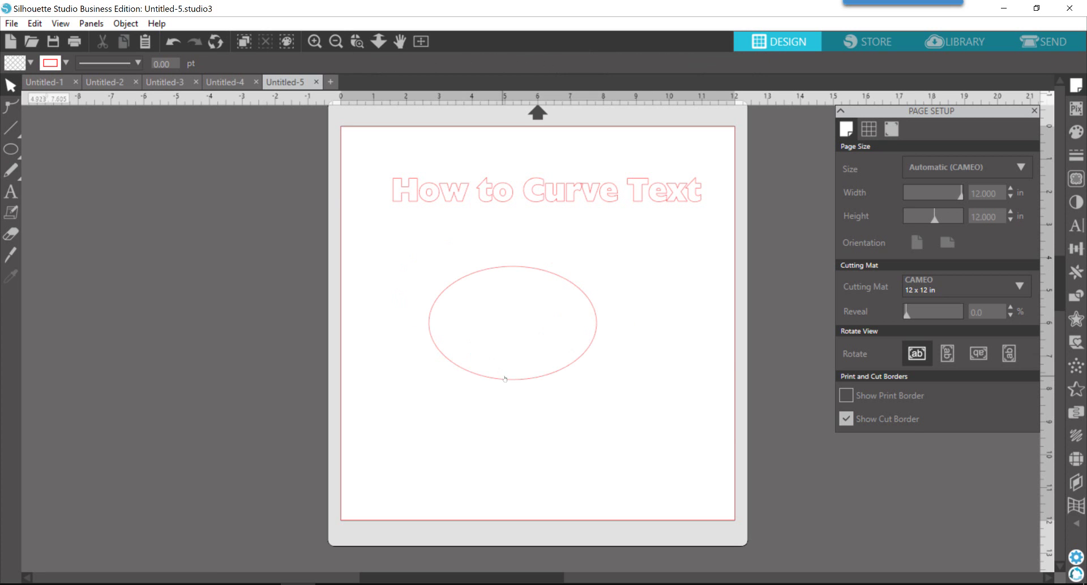
click(503, 378)
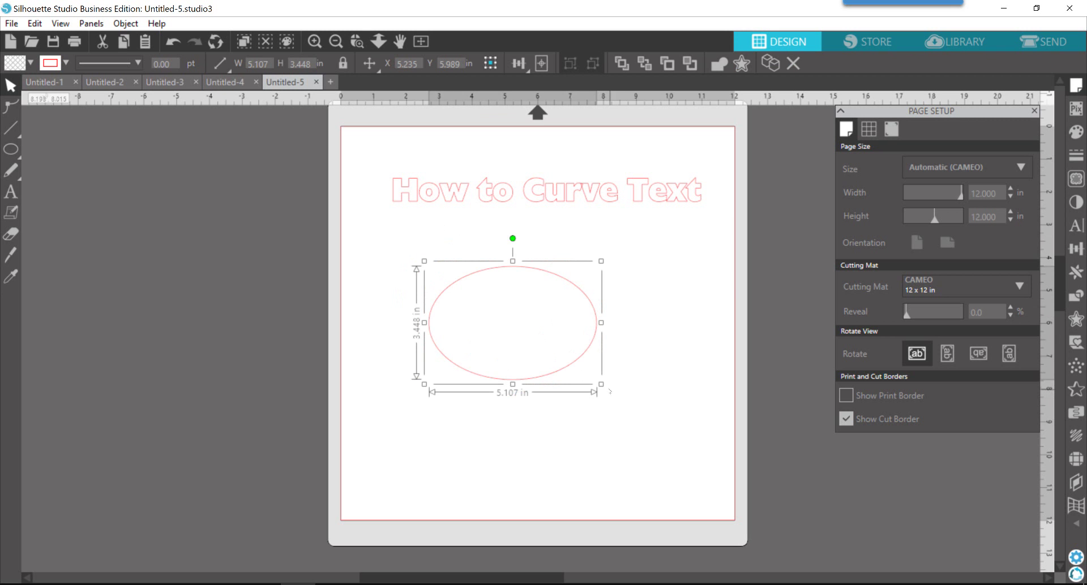
drag(601, 384, 676, 435)
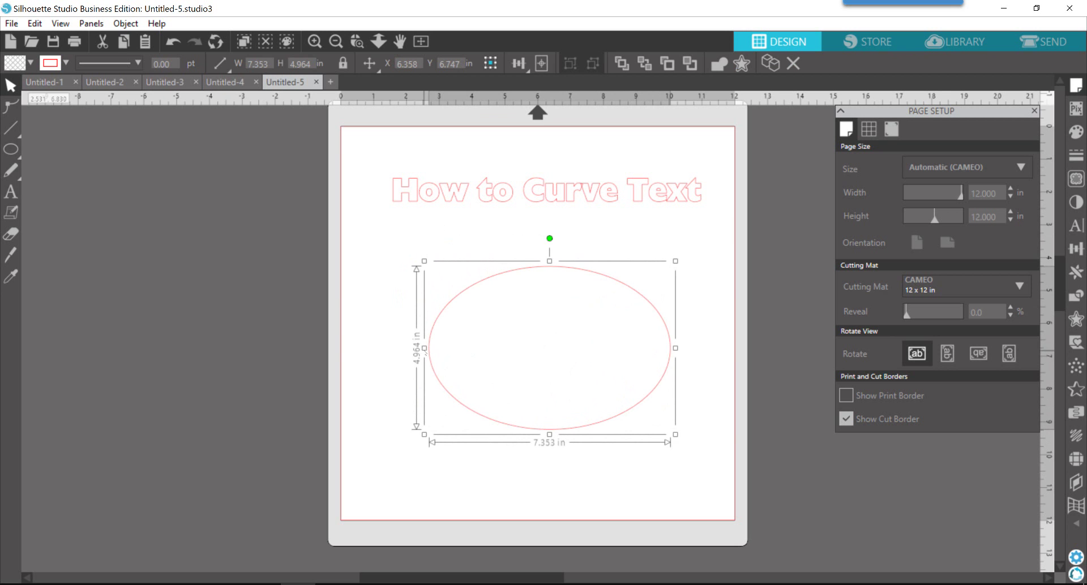
click(425, 352)
click(426, 355)
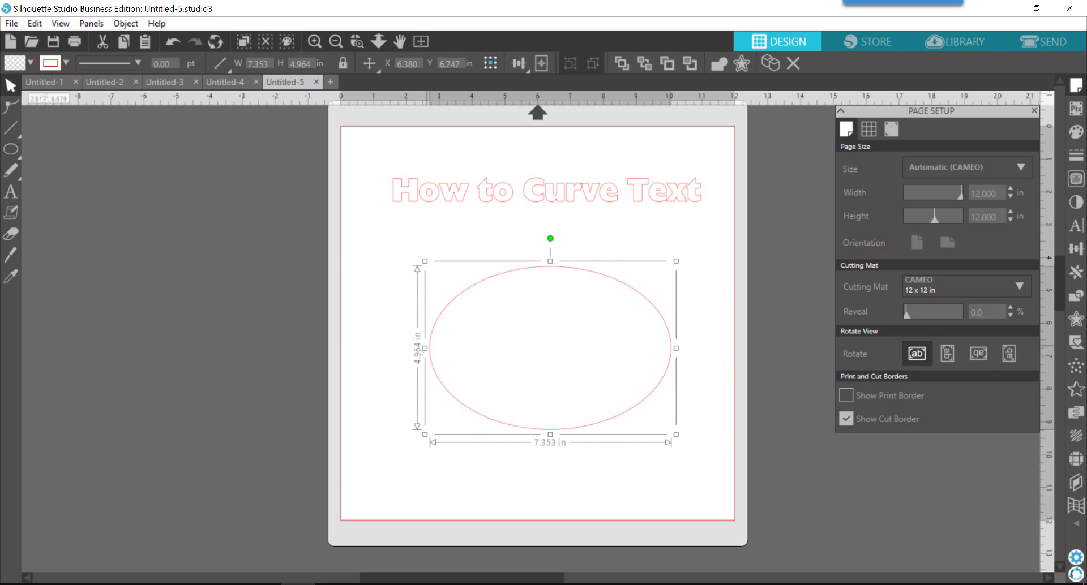
drag(425, 348, 398, 348)
click(507, 376)
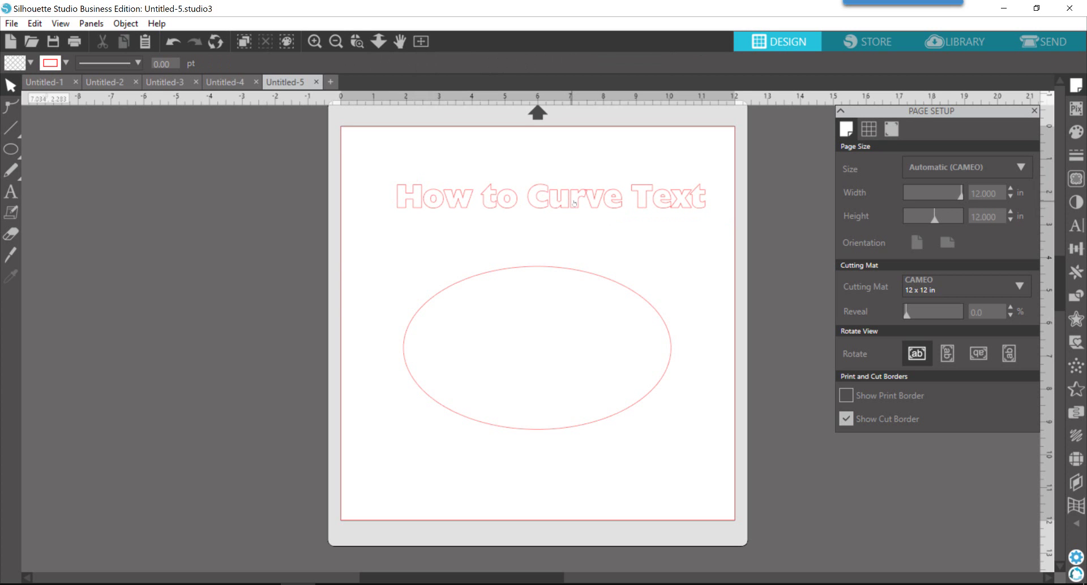
Attach the 'How to Curve Text' title onto the top curve of the oval's outline.
double_click(570, 196)
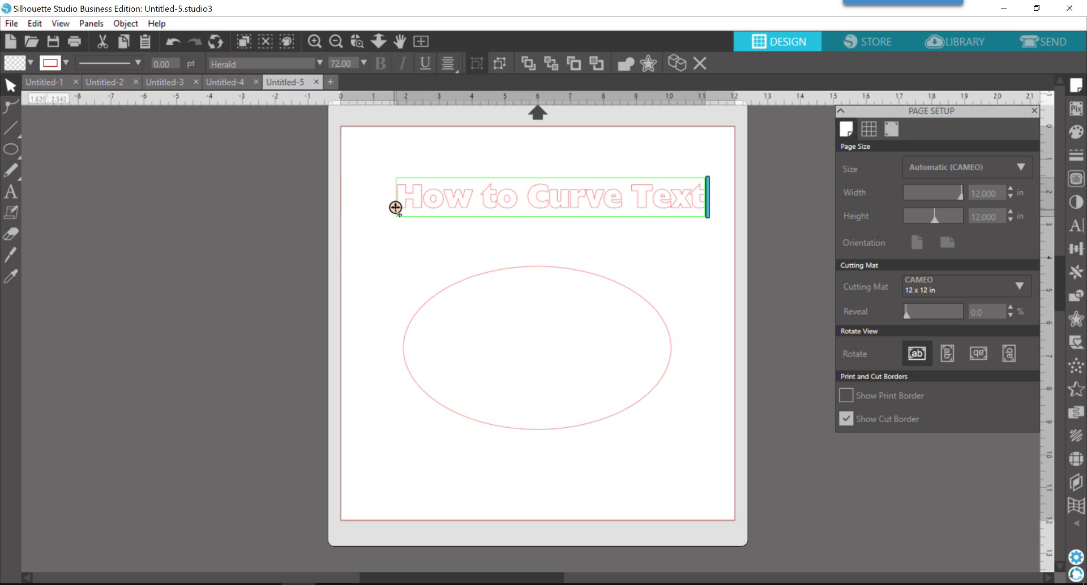
drag(396, 207, 396, 208)
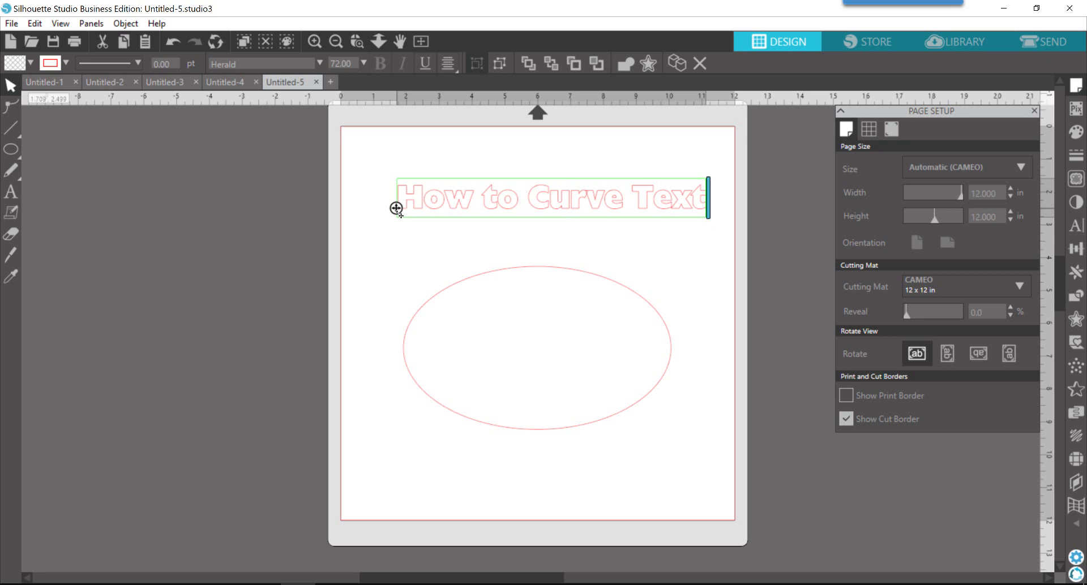
drag(397, 208, 416, 303)
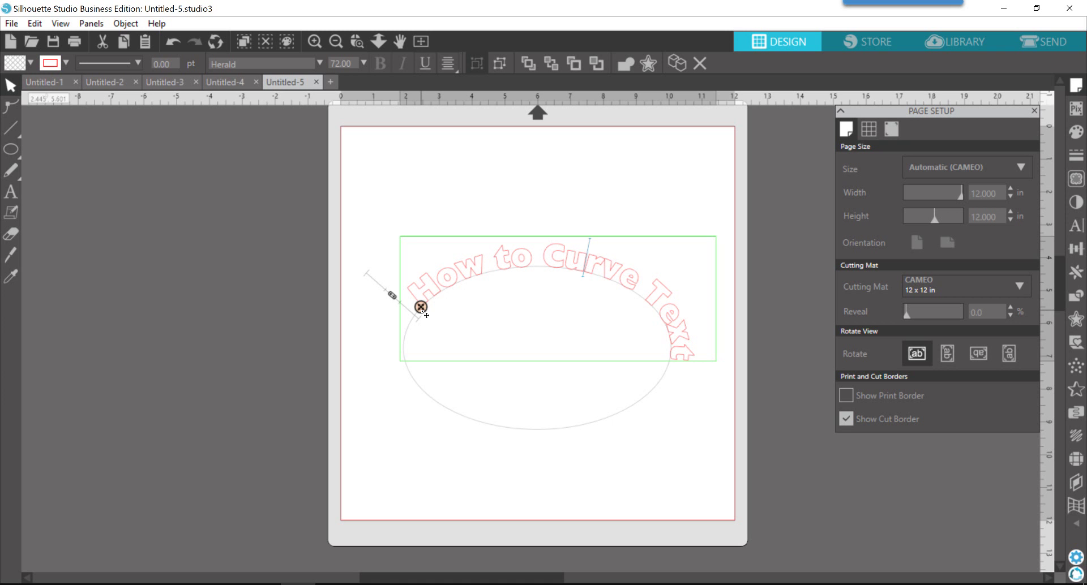
Slide the 'How to Curve Text' title around the oval so it runs along the bottom curve.
drag(425, 314, 409, 362)
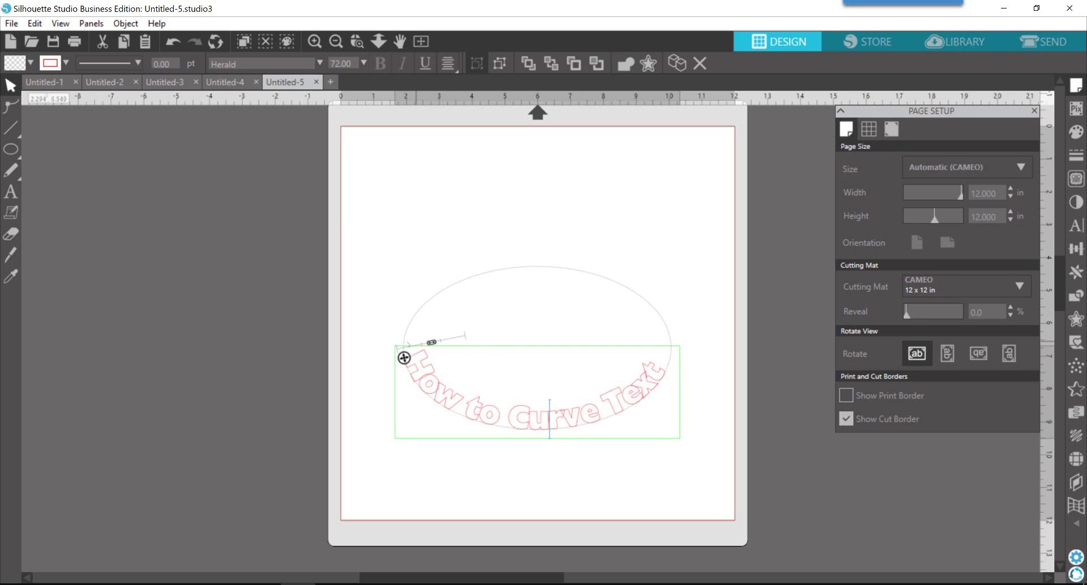
Slide the curved title rightward along the oval so it sits centred on the underside.
click(431, 353)
click(426, 359)
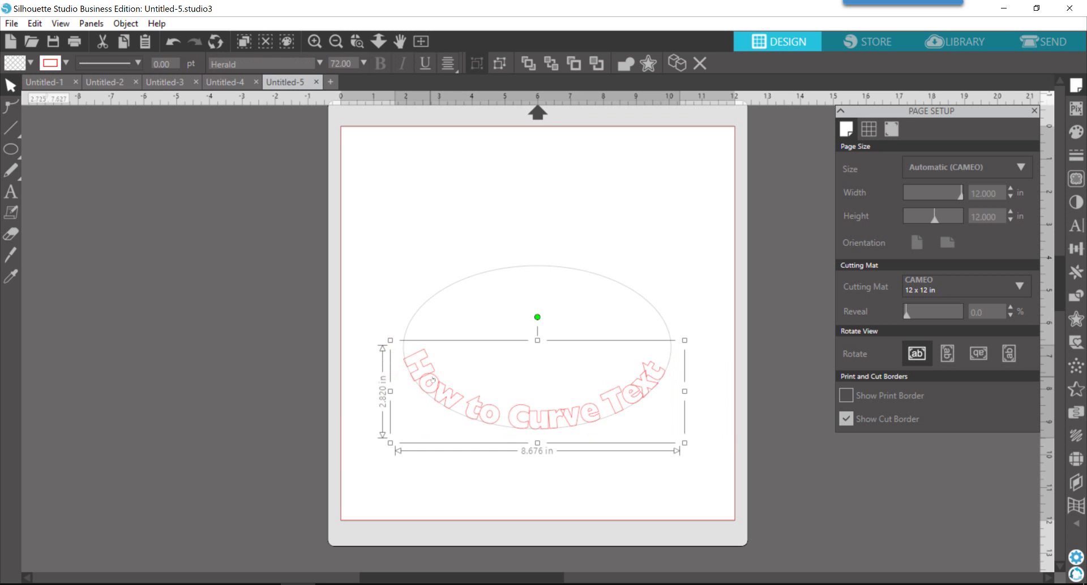
double_click(430, 377)
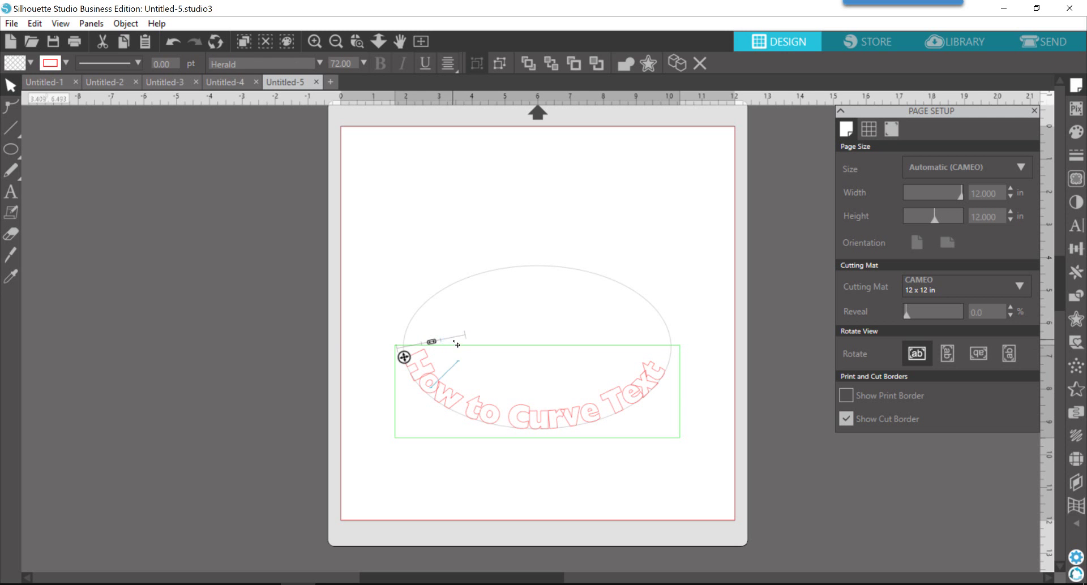
mouse_move(452, 343)
mouse_down()
mouse_move(477, 341)
mouse_move(409, 350)
mouse_move(464, 358)
mouse_move(424, 348)
mouse_up()
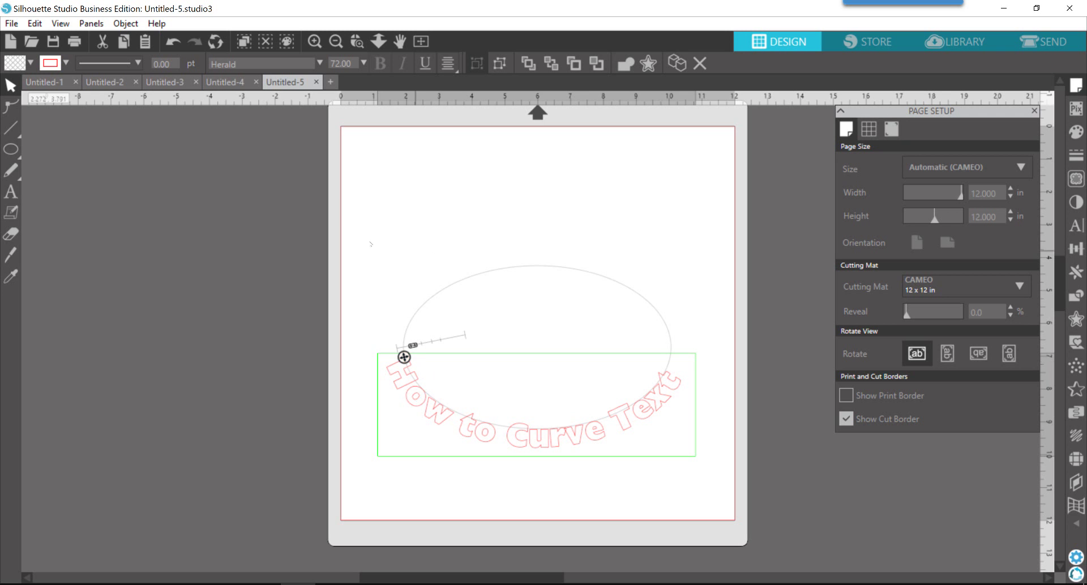
Give the curved 'How to Curve Text' title a green fill and a green outline.
click(407, 239)
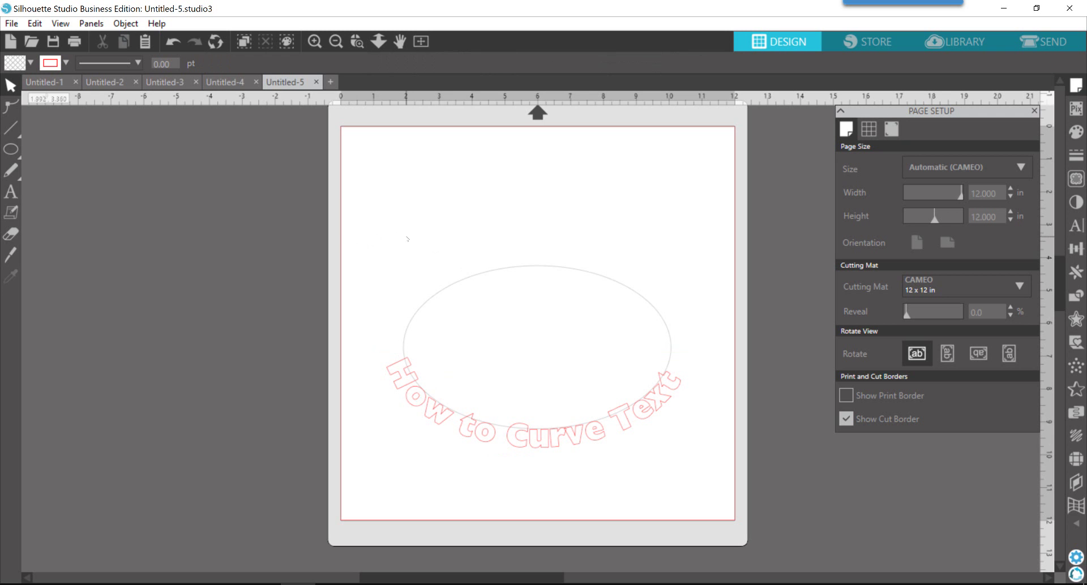
click(450, 423)
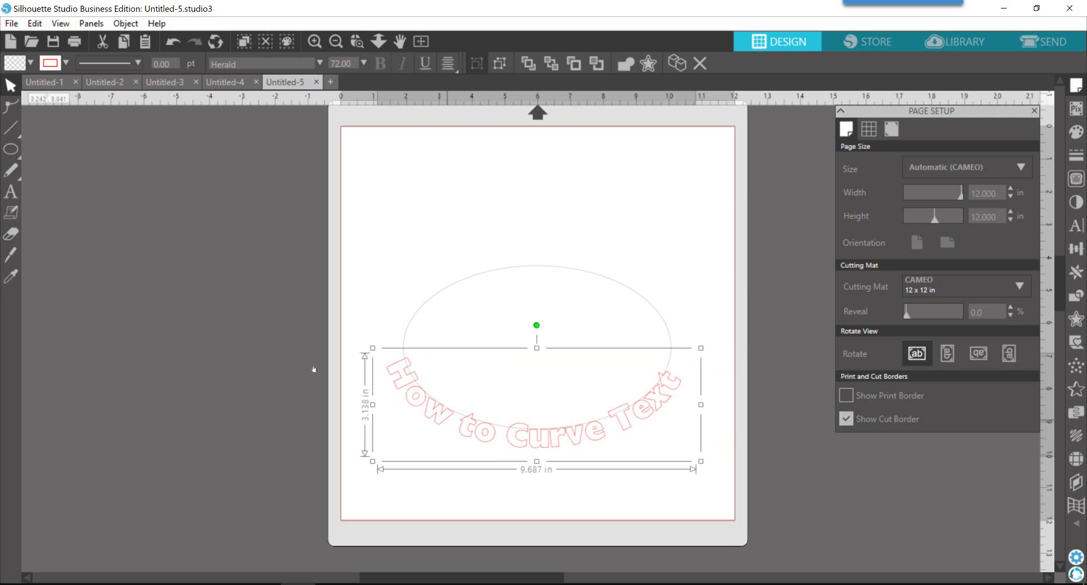
click(31, 64)
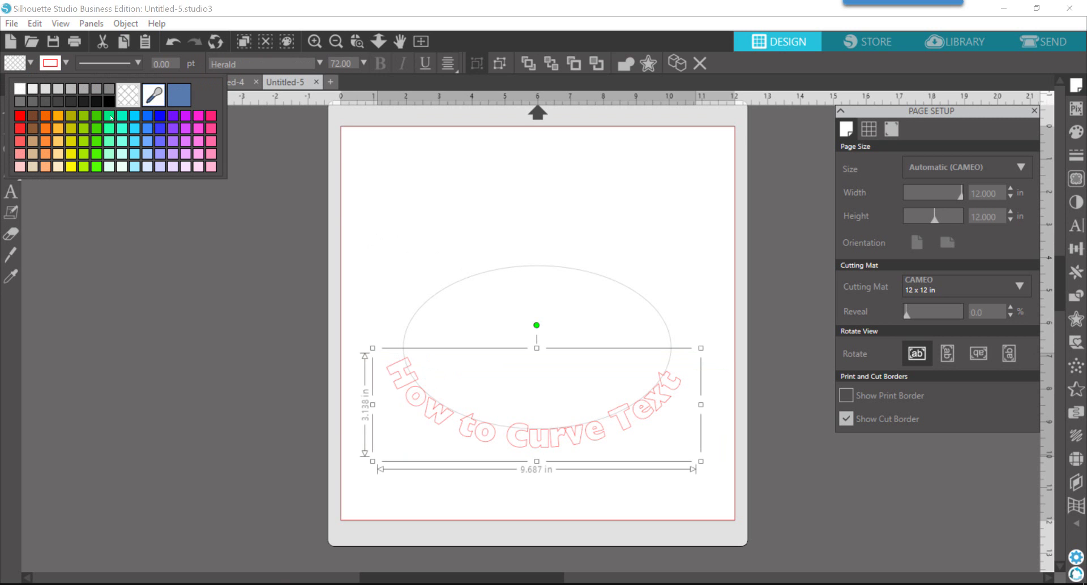
click(111, 117)
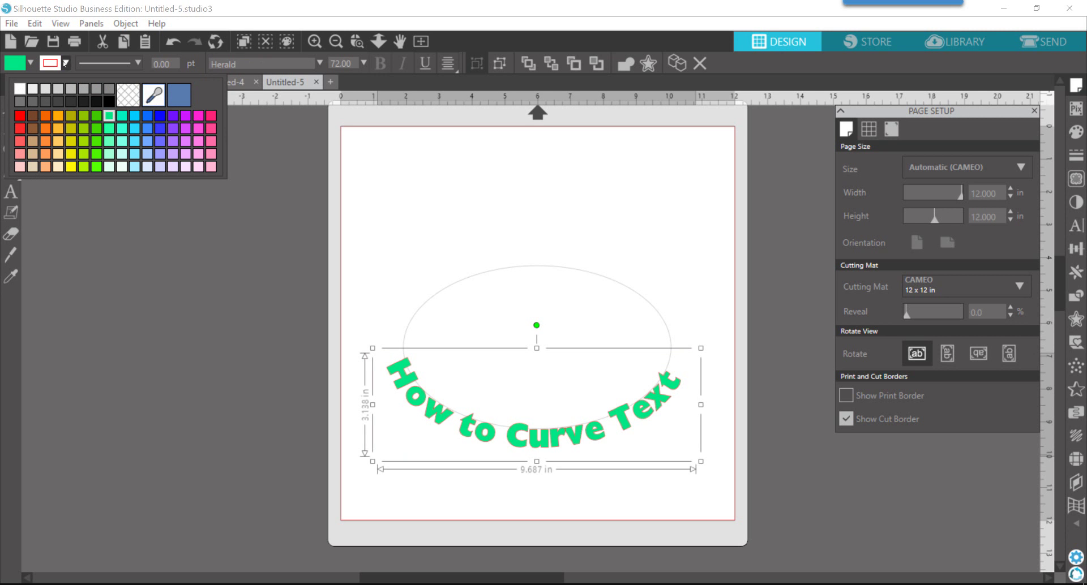
click(65, 63)
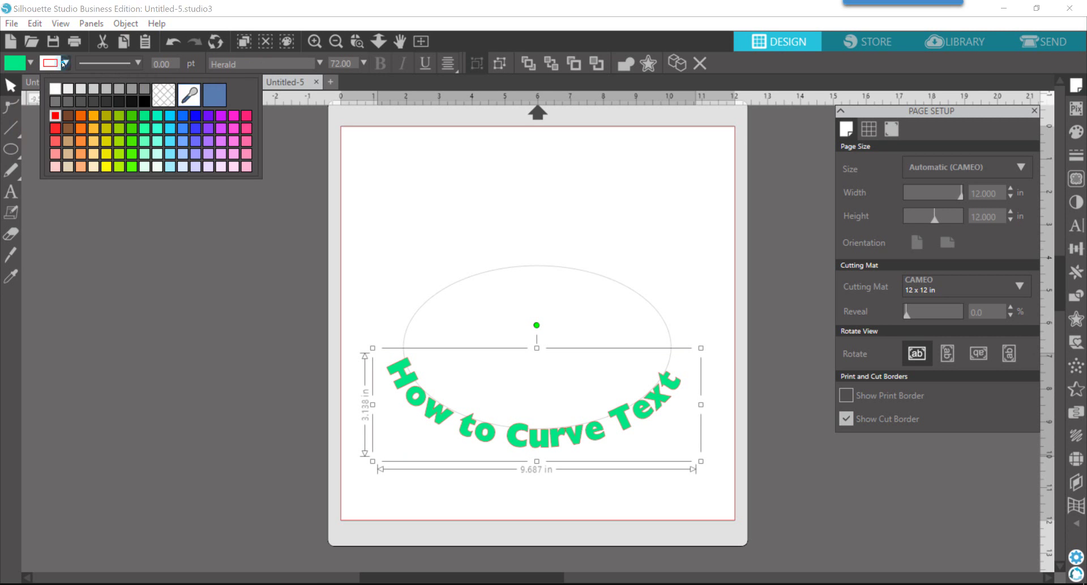
click(144, 117)
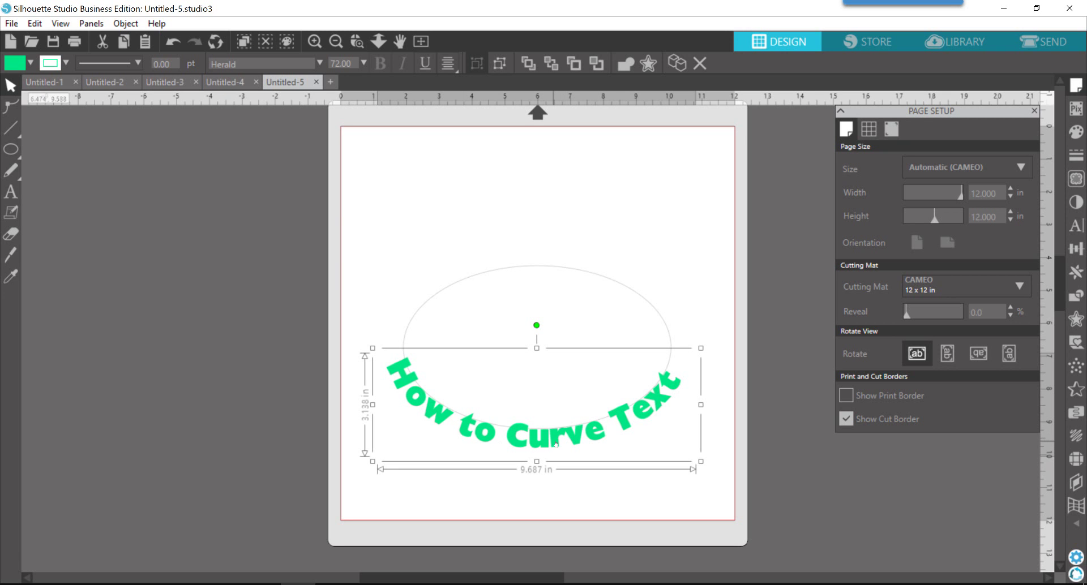
Move the curved text up the page and convert it to a path.
drag(555, 447, 566, 396)
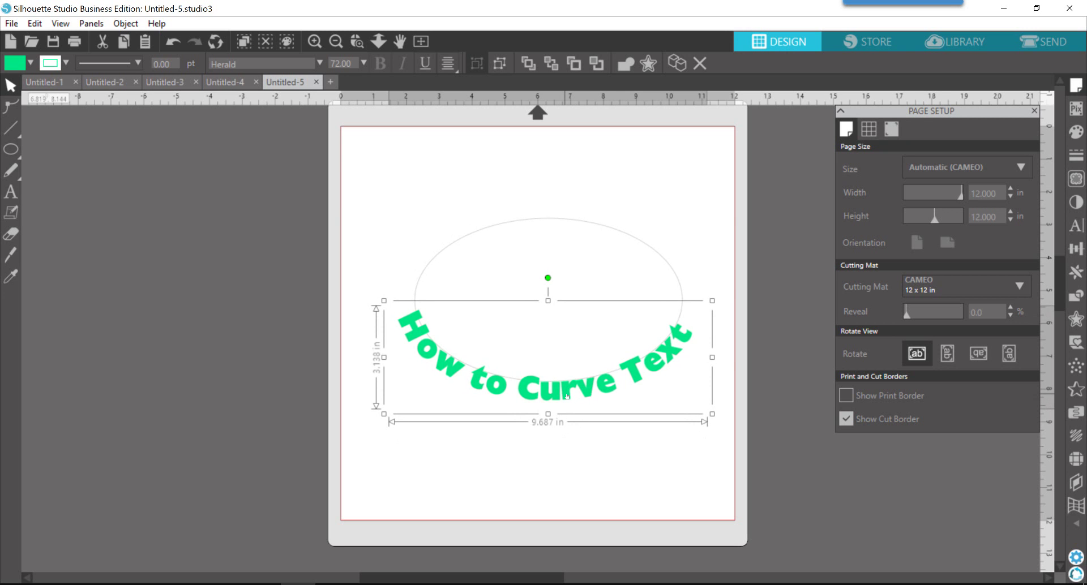
right_click(566, 396)
click(597, 444)
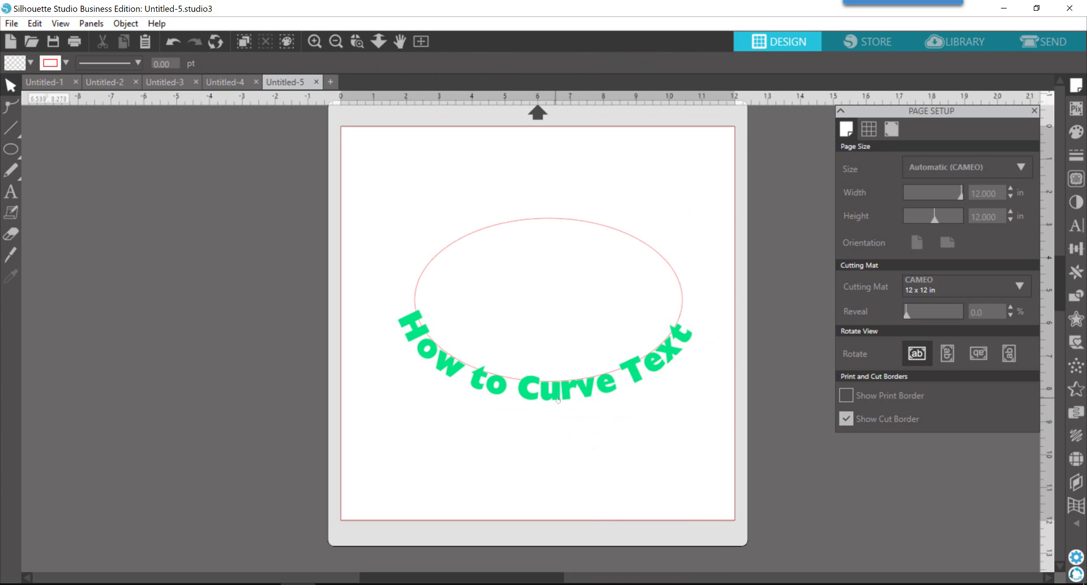
Separate the text path from the oval, move the oval off the mat to the upper left, and reposition the text.
drag(558, 400, 586, 455)
click(577, 403)
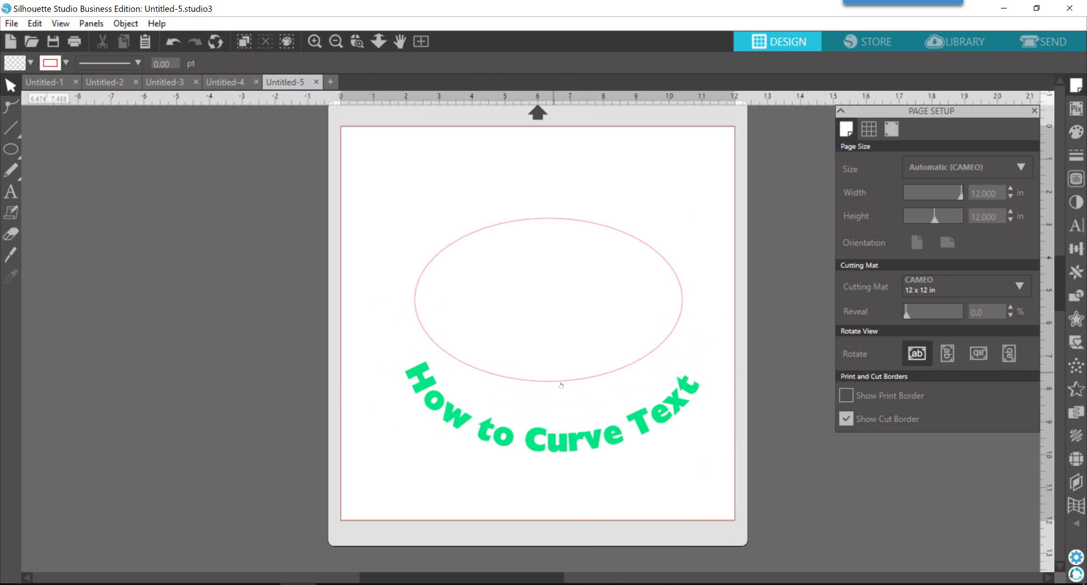
drag(560, 385, 199, 310)
drag(530, 448, 516, 329)
click(516, 329)
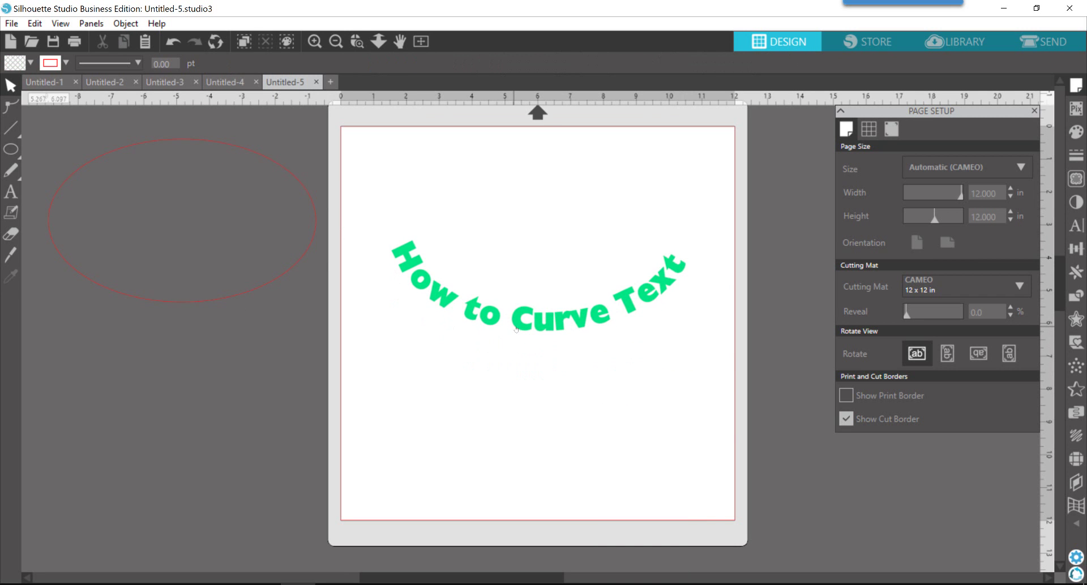